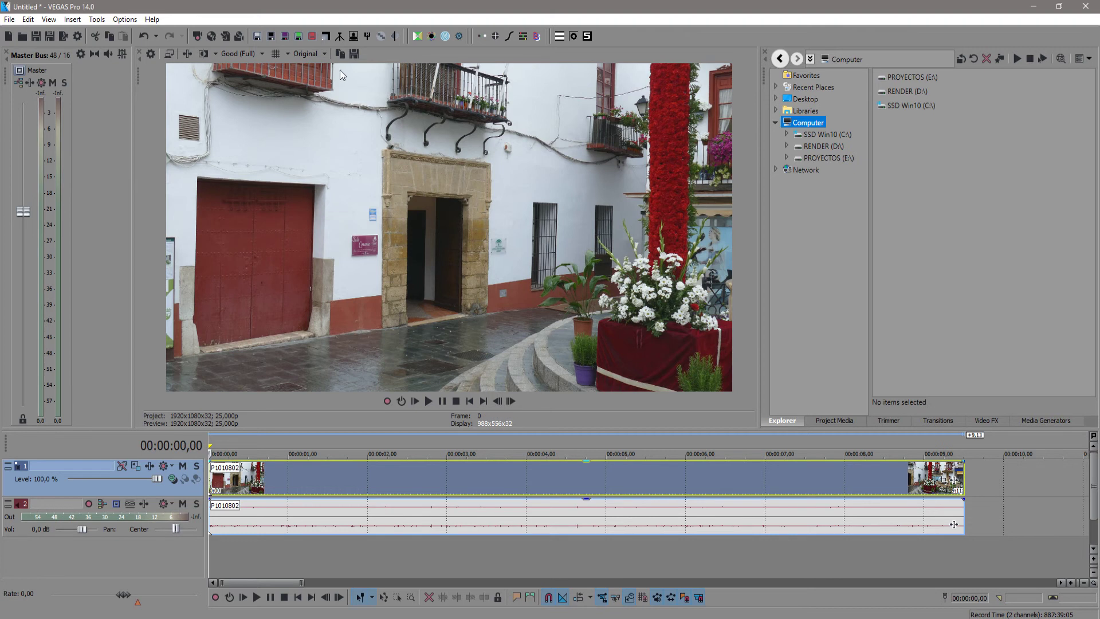
Switch the video preview's display mode to PC and add the VEGAS Color Curves effect to the P1010802 video event
left_click(324, 53)
left_click(315, 80)
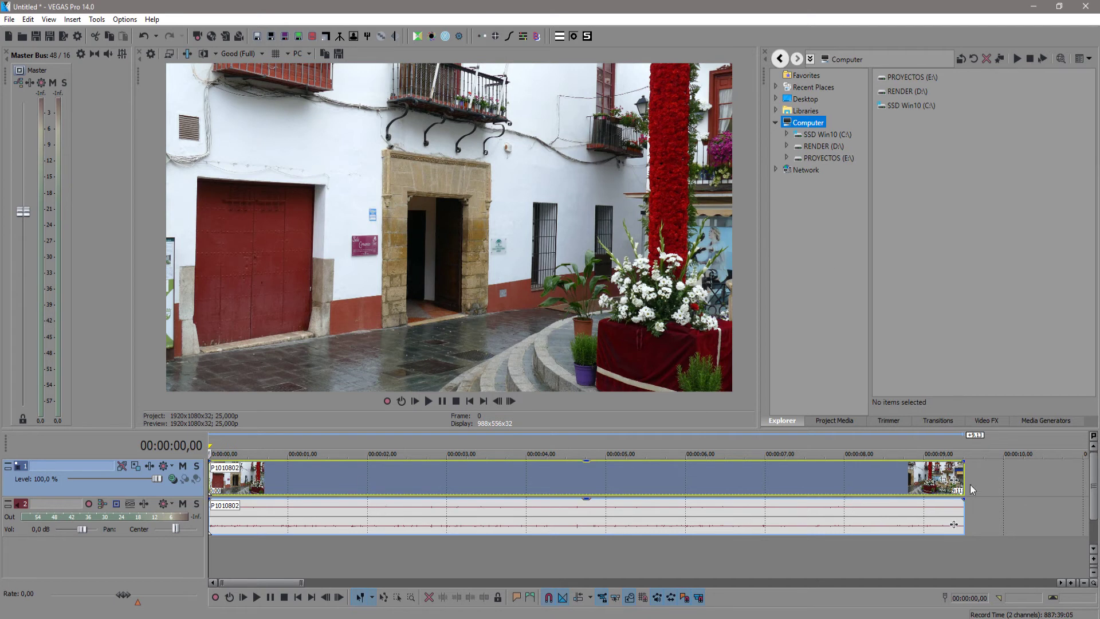
left_click(955, 481)
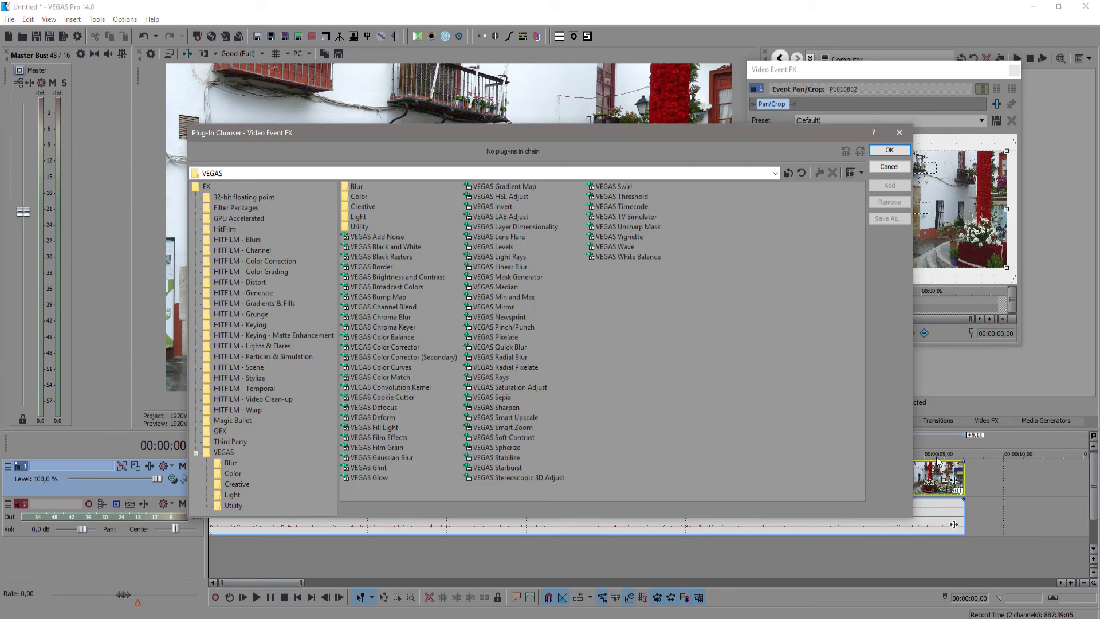
left_click(401, 368)
left_click(897, 185)
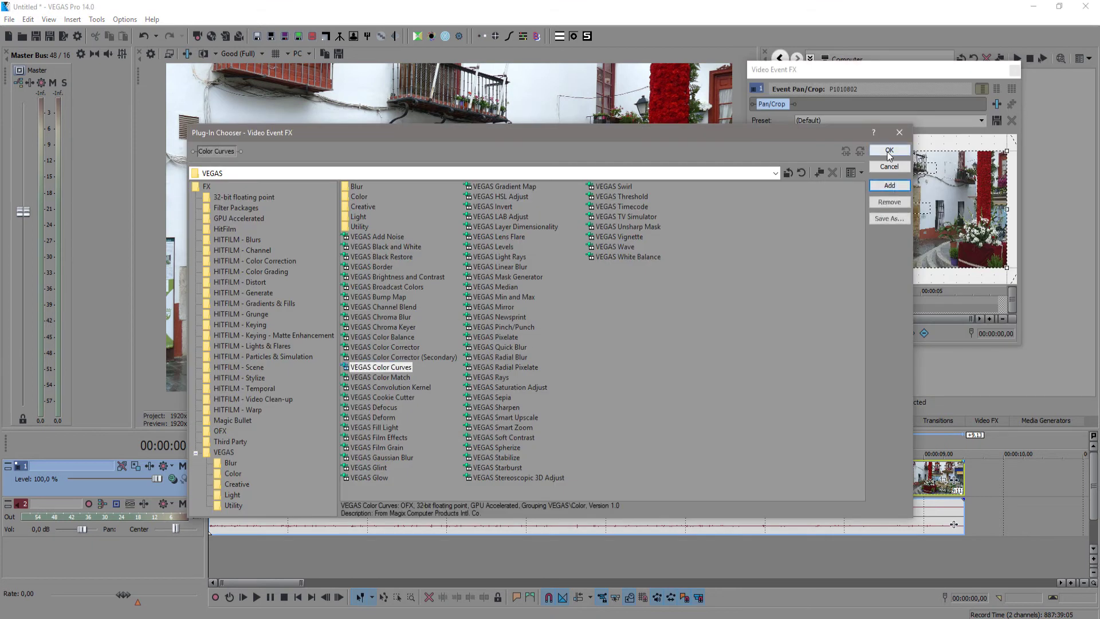
left_click(889, 151)
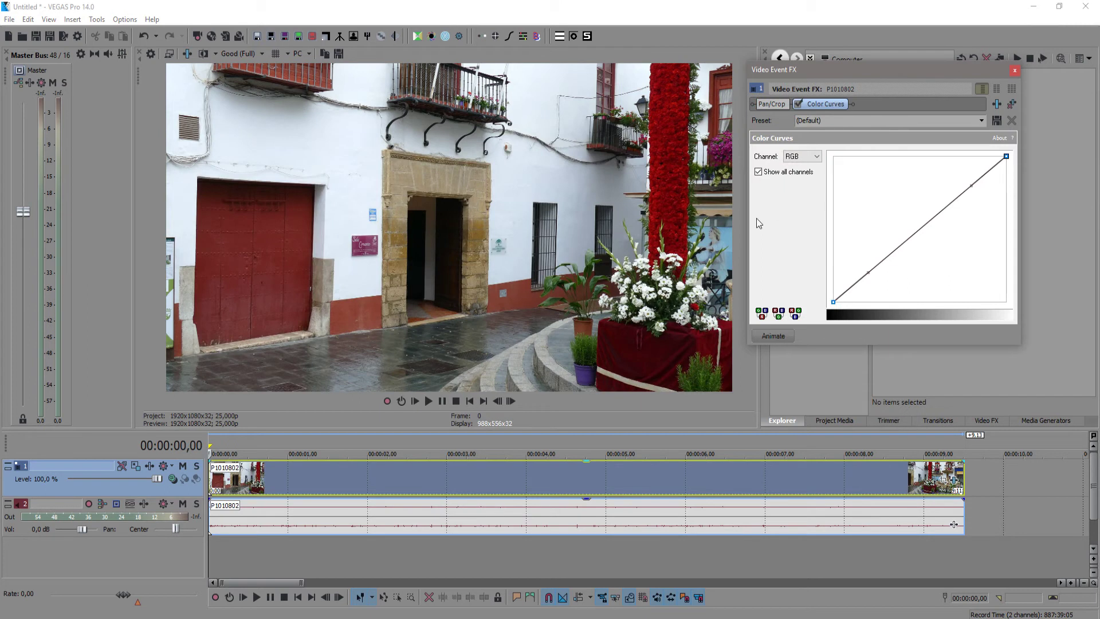
Shape the Red channel curve into an S by raising a highlight point and lowering a shadow point
left_click(817, 158)
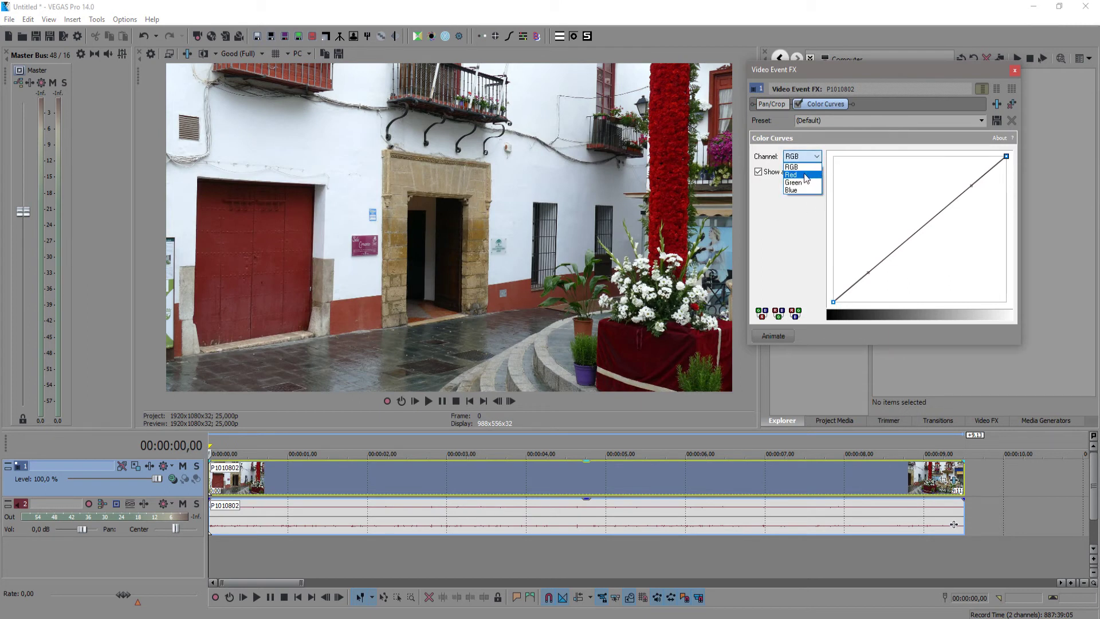
left_click(804, 175)
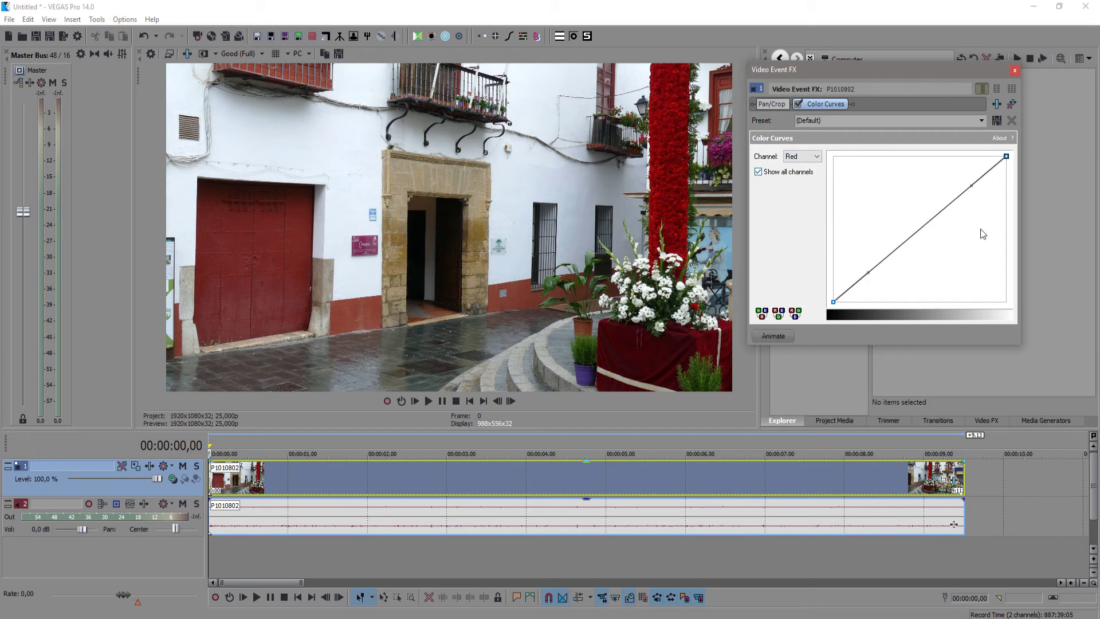
left_click(881, 261)
left_click_drag(968, 186, 945, 193)
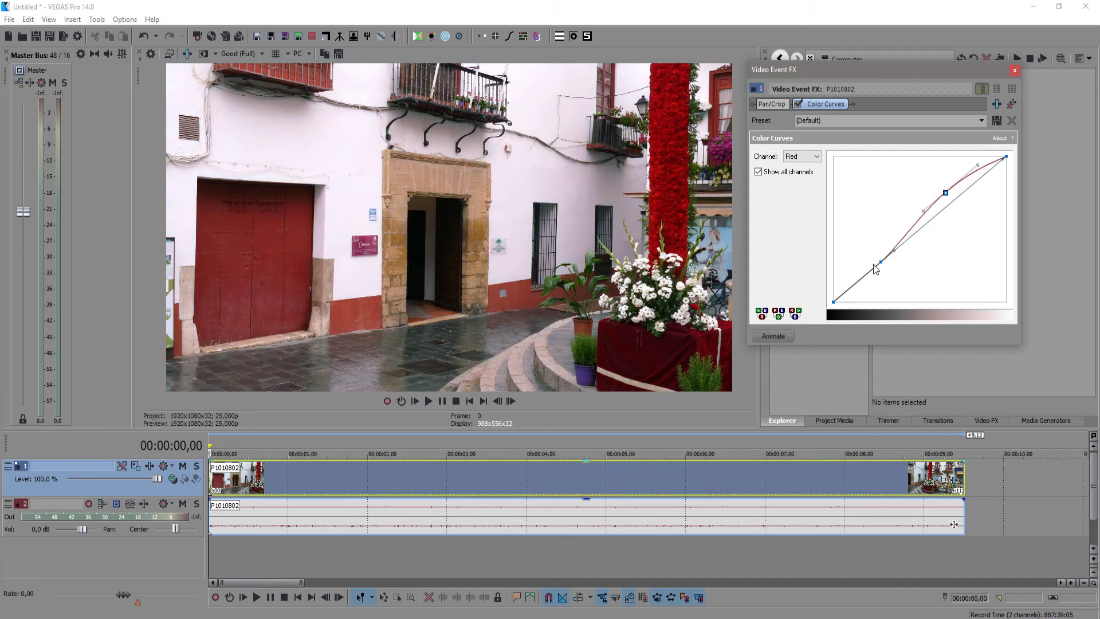
left_click_drag(879, 263, 882, 273)
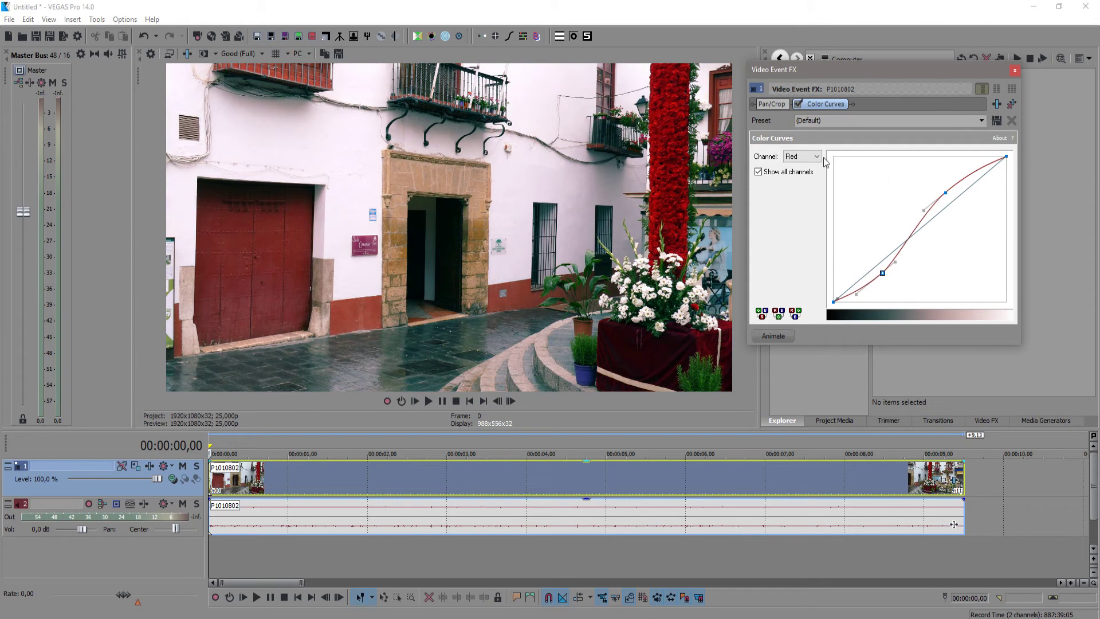
On the Blue channel curve, lower the white end point and raise the black end point slightly
left_click(805, 160)
left_click(791, 190)
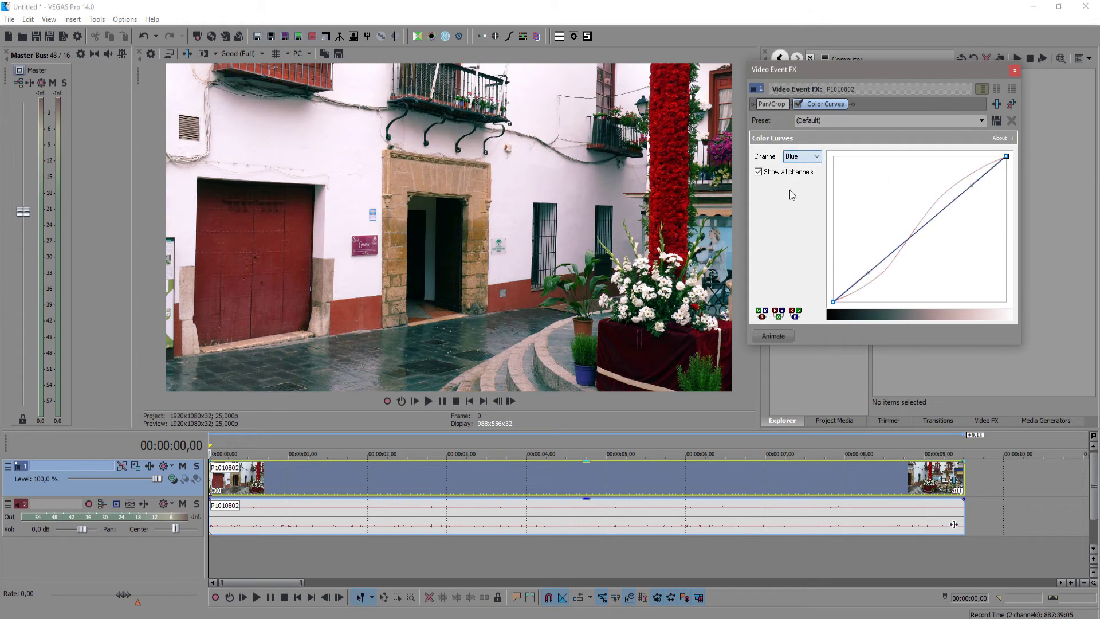
left_click_drag(1006, 156, 1008, 176)
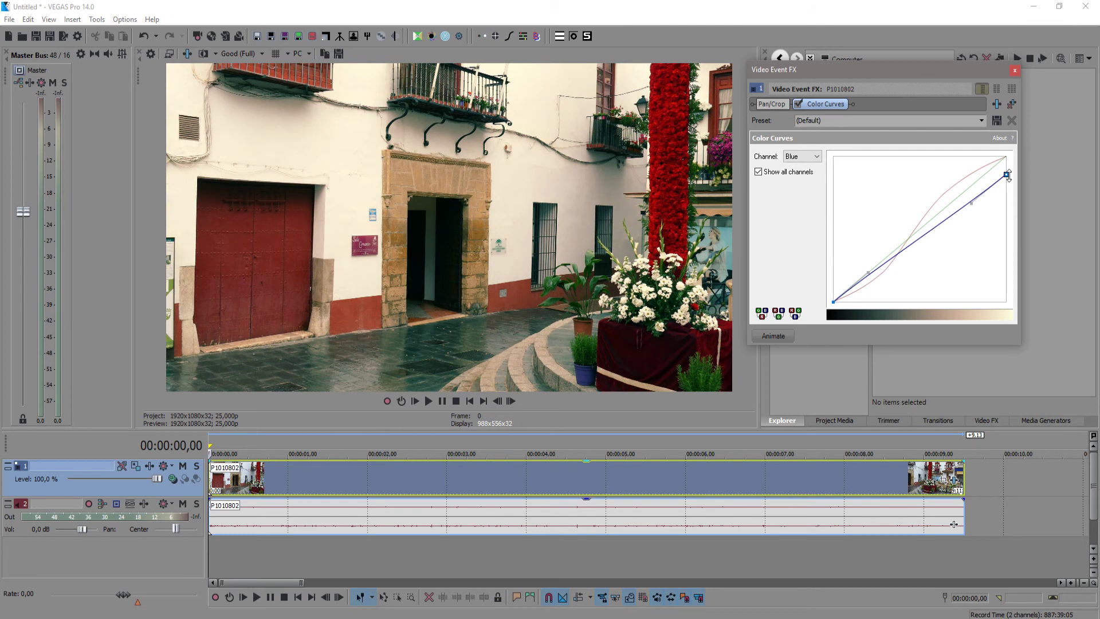
left_click_drag(834, 301, 827, 280)
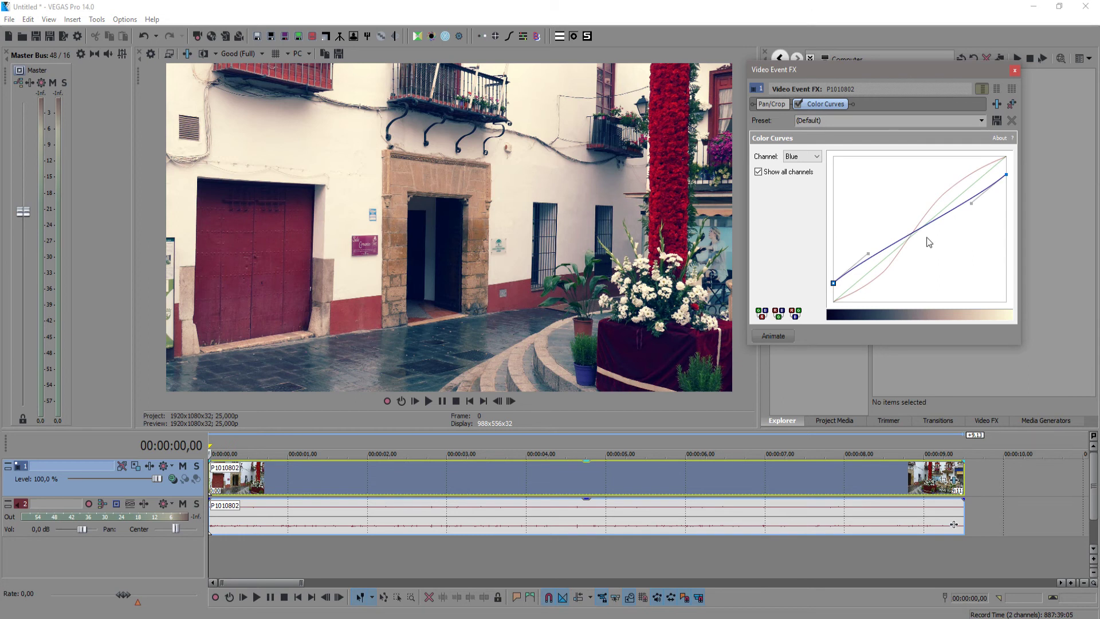
Add a highlight point pulled slightly below the Blue curve and a shadow point raised slightly above it, with a nearly straight middle
left_click(964, 204)
left_click_drag(968, 209, 974, 208)
right_click(974, 209)
left_click(986, 219)
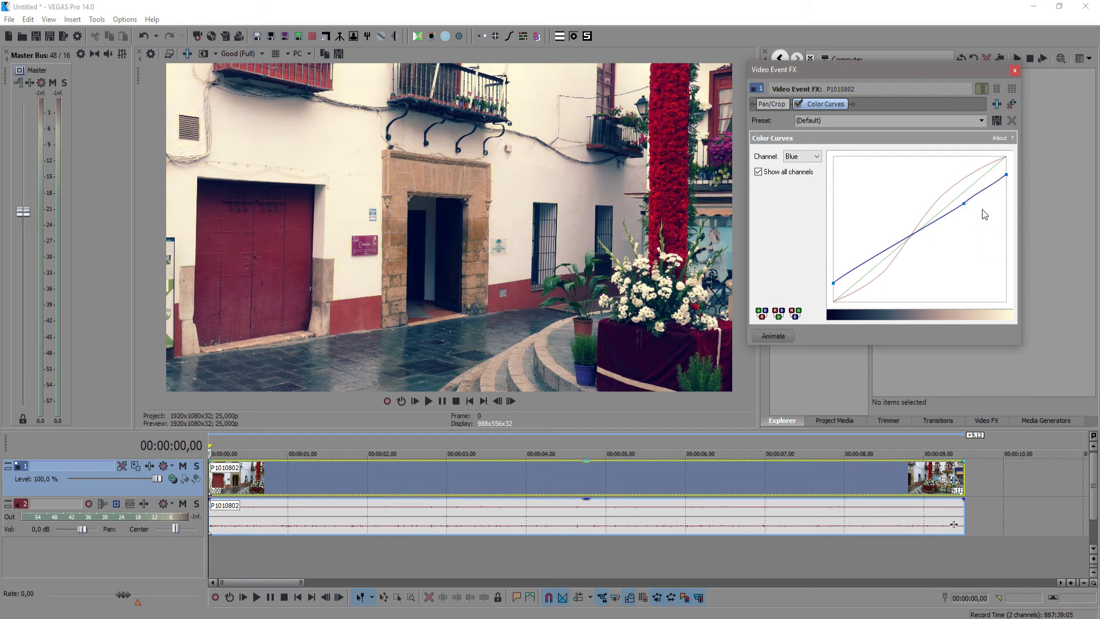
left_click_drag(963, 204, 969, 208)
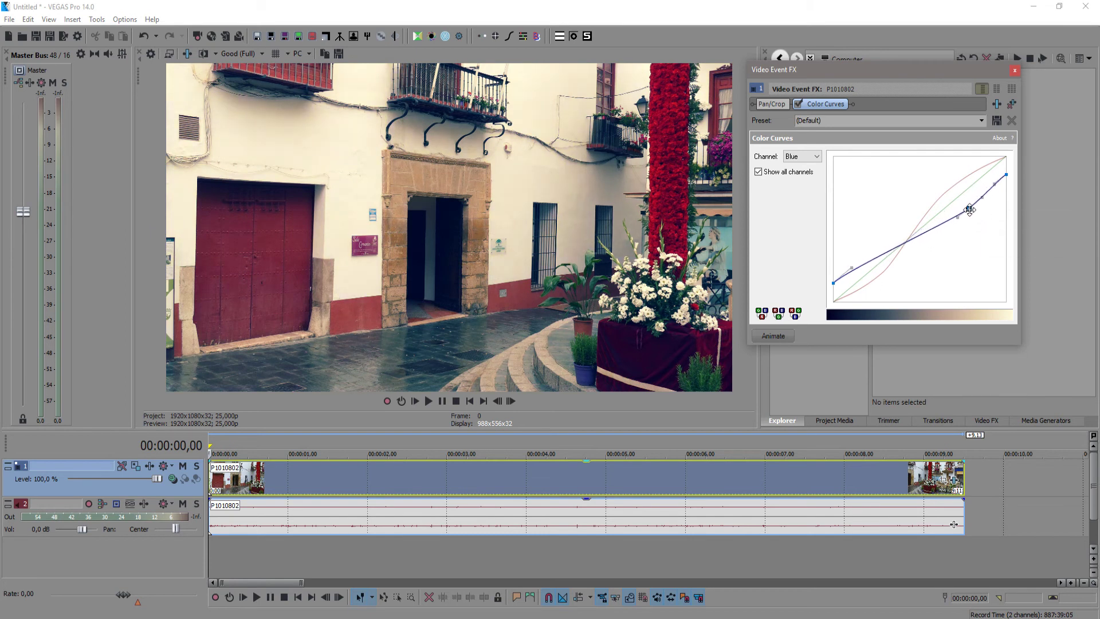
left_click(871, 260)
left_click_drag(871, 260, 869, 257)
left_click_drag(967, 211, 968, 205)
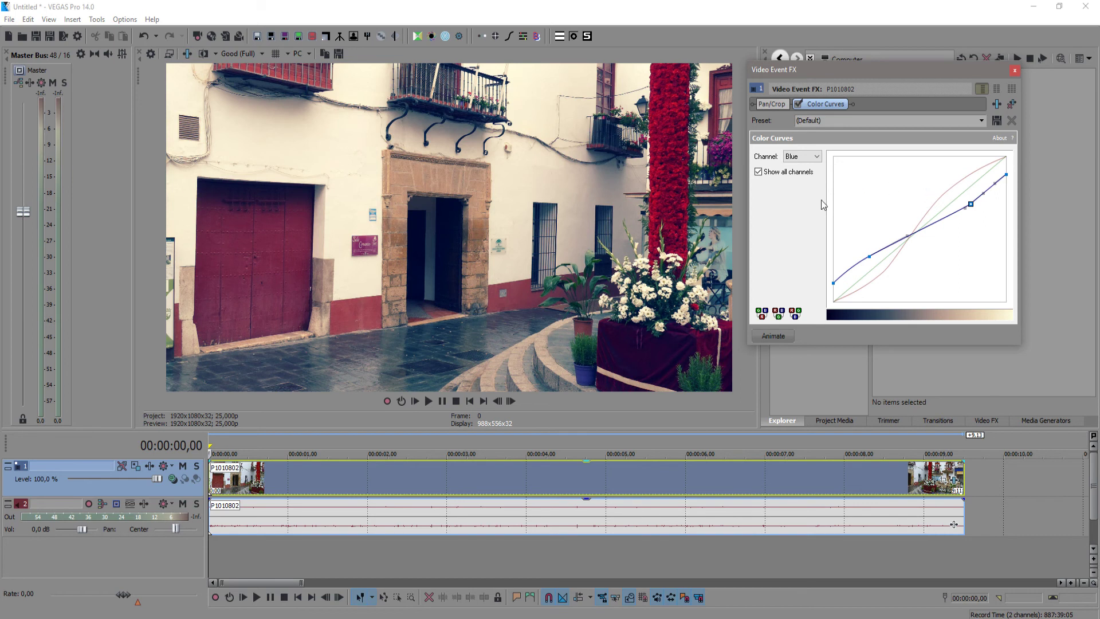
Shape the Green channel curve into a mild S with a raised highlight point and a lowered shadow point, and close the effect window
left_click(809, 155)
left_click(796, 191)
left_click(805, 156)
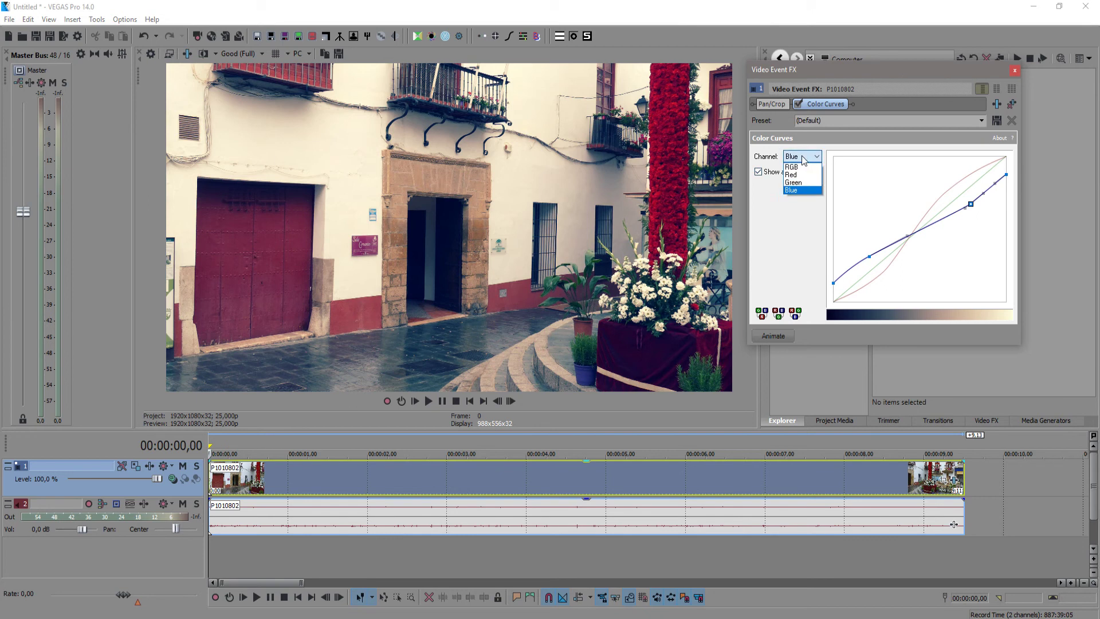
left_click(793, 185)
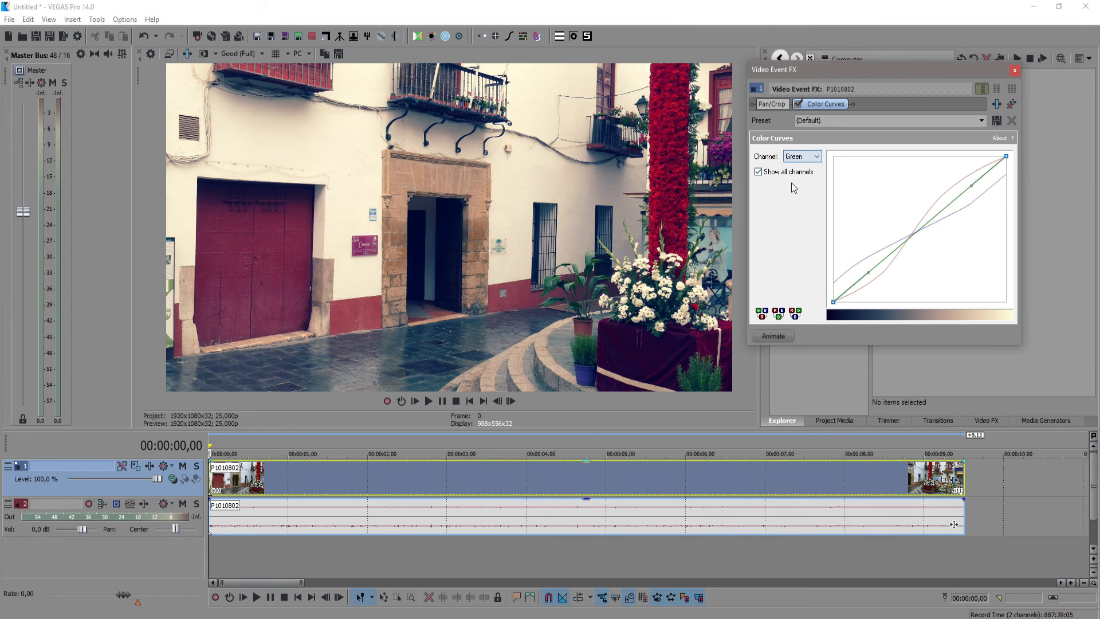
left_click(957, 197)
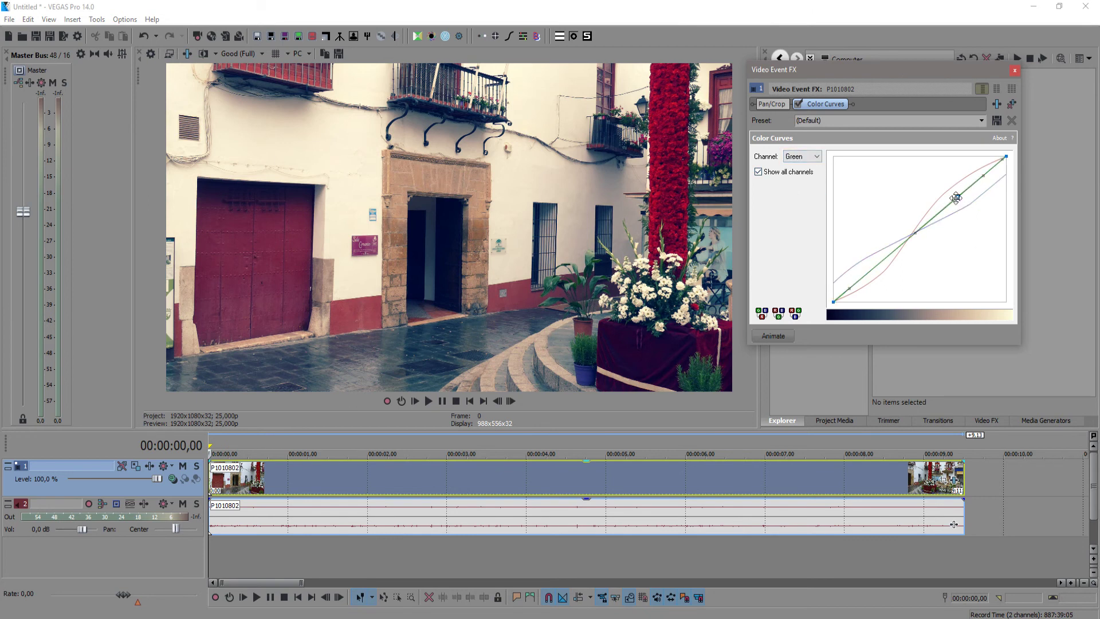
left_click(872, 269)
left_click_drag(956, 194, 953, 195)
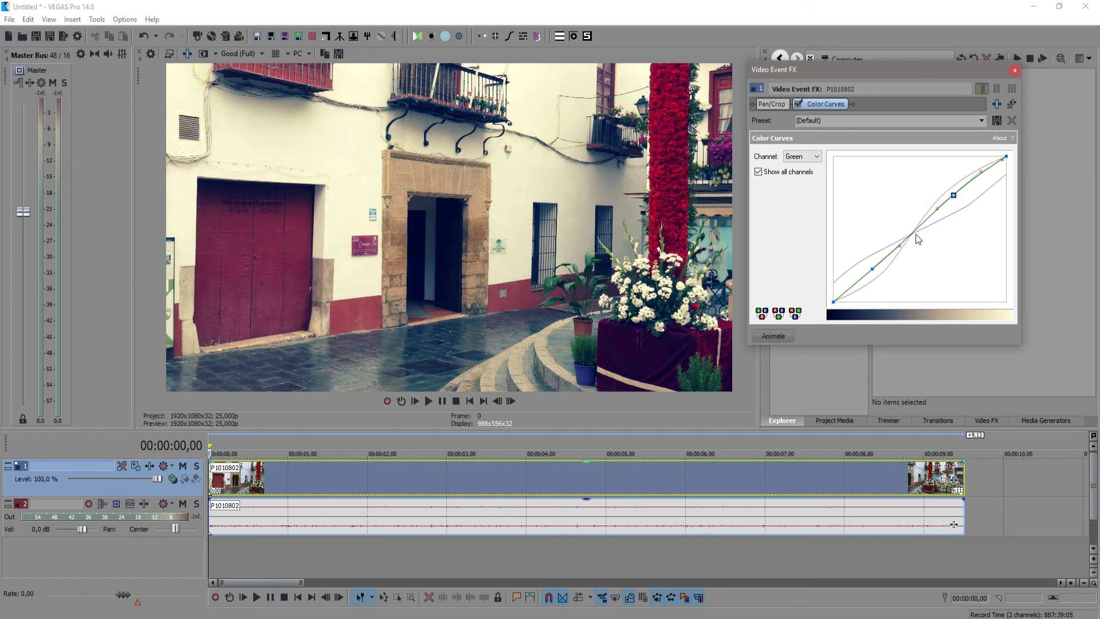
left_click_drag(871, 269, 876, 274)
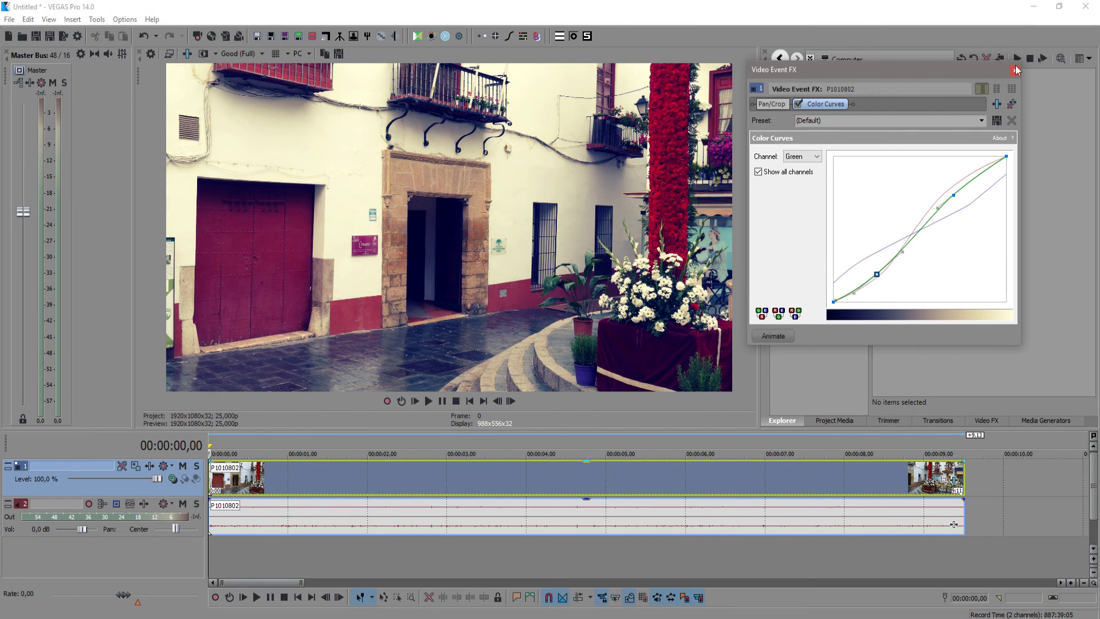
left_click(955, 195)
left_click(1014, 71)
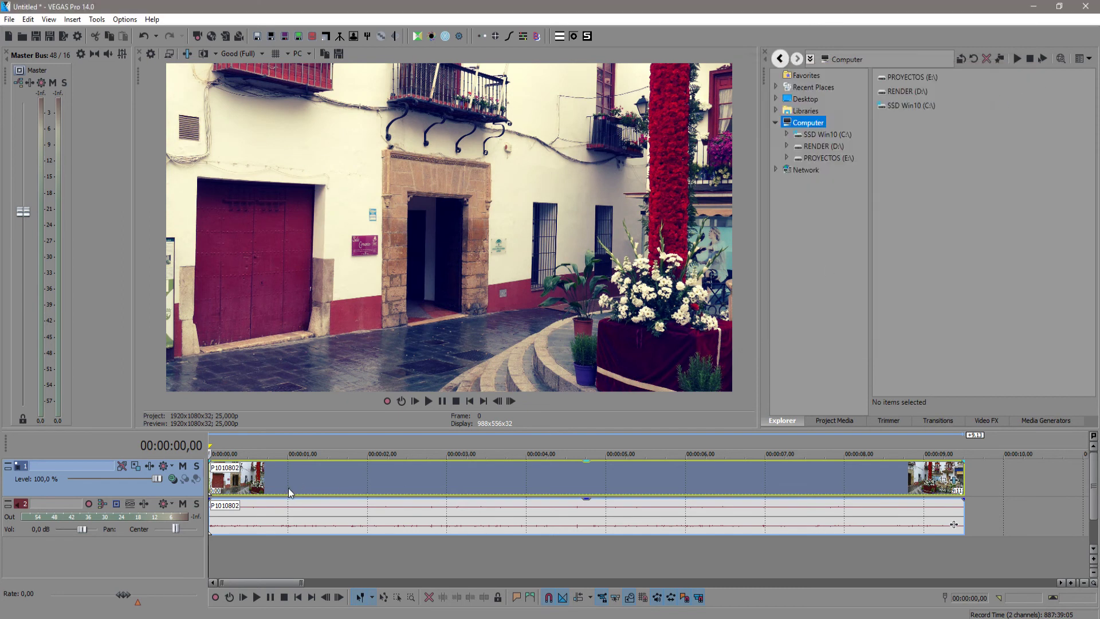
Compare the graded clip with its original look at 00:00:08,05, ending with the effects shown in the preview
left_click(821, 477)
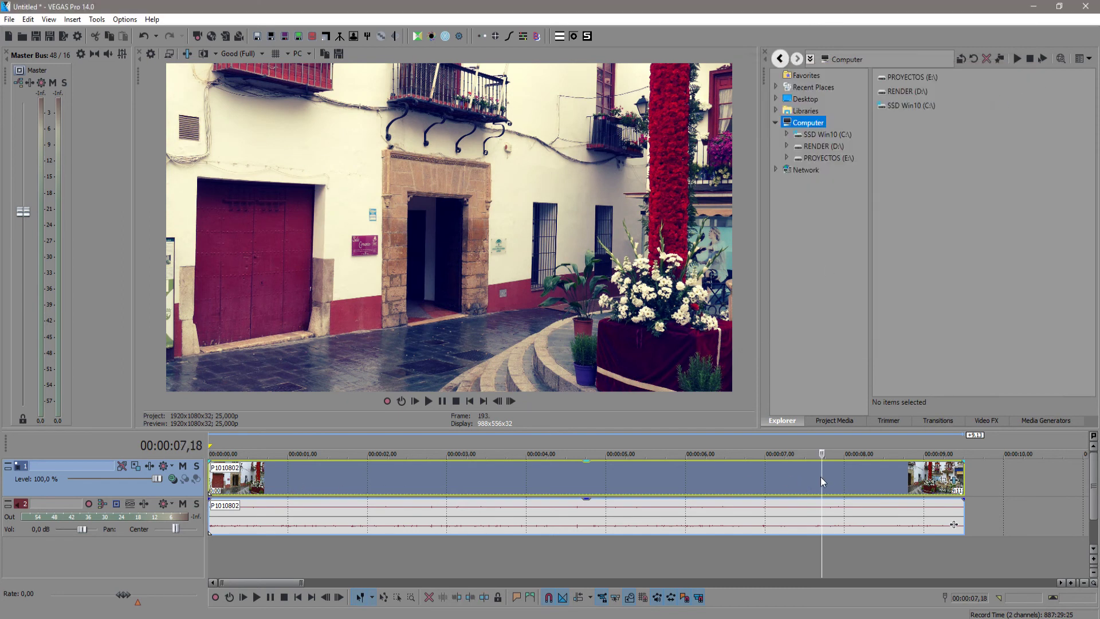
left_click(860, 476)
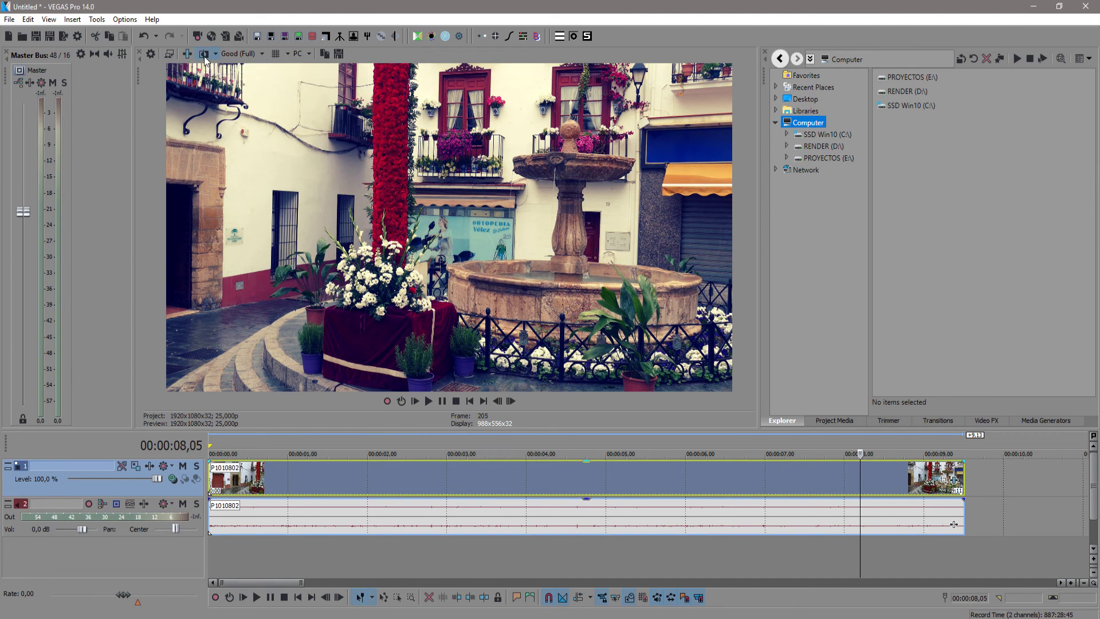
left_click(204, 54)
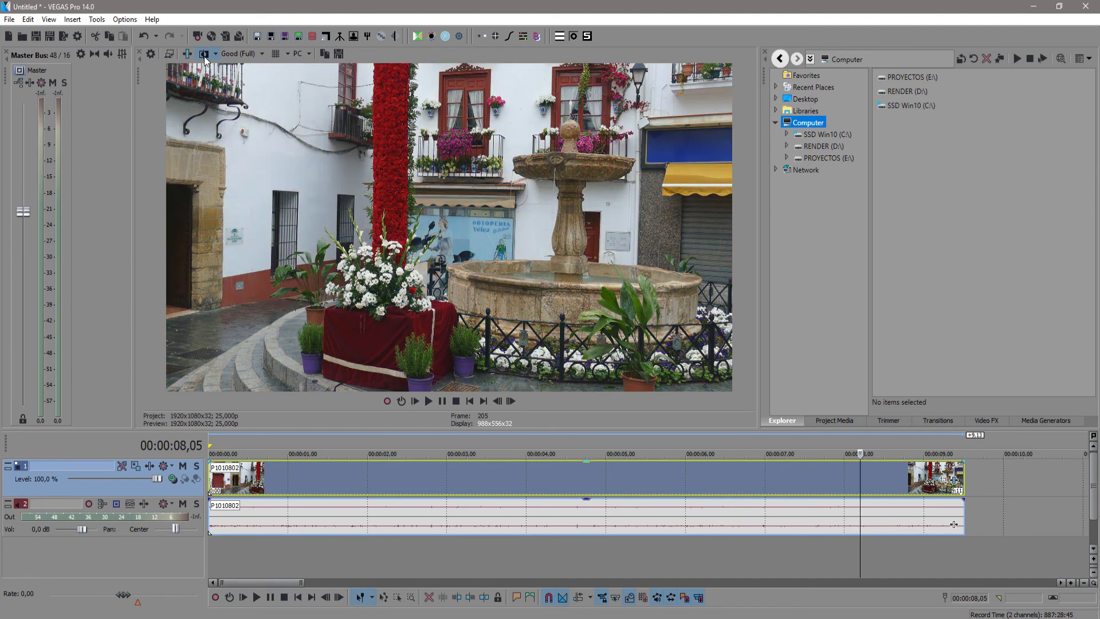
left_click(204, 54)
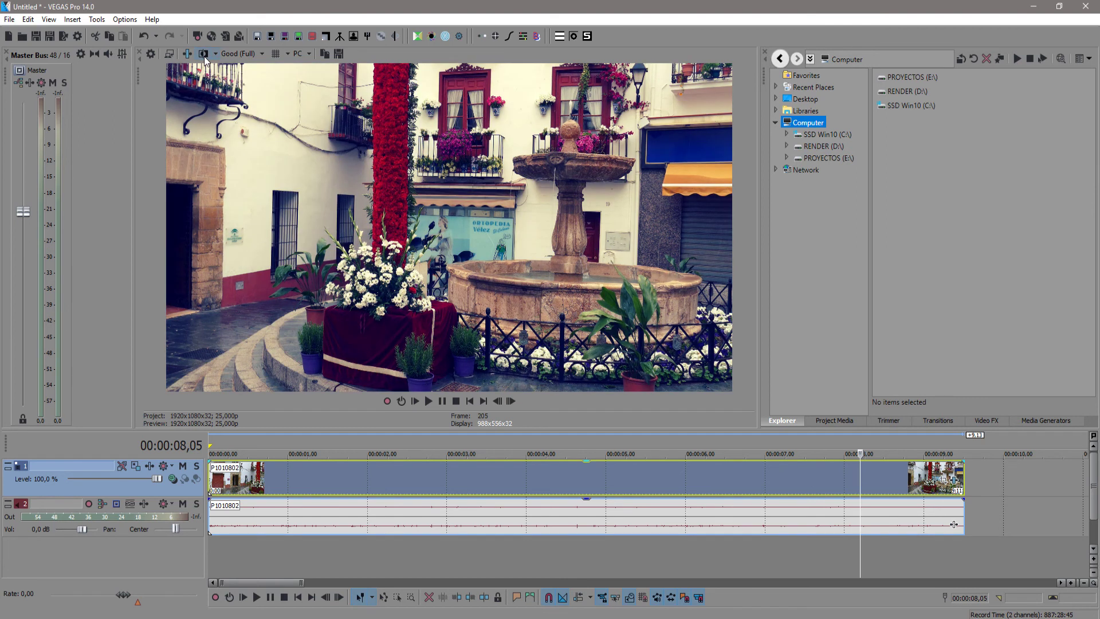
Add a second VEGAS Color Curves effect after the first one in the P1010802 event's effect chain
left_click(955, 482)
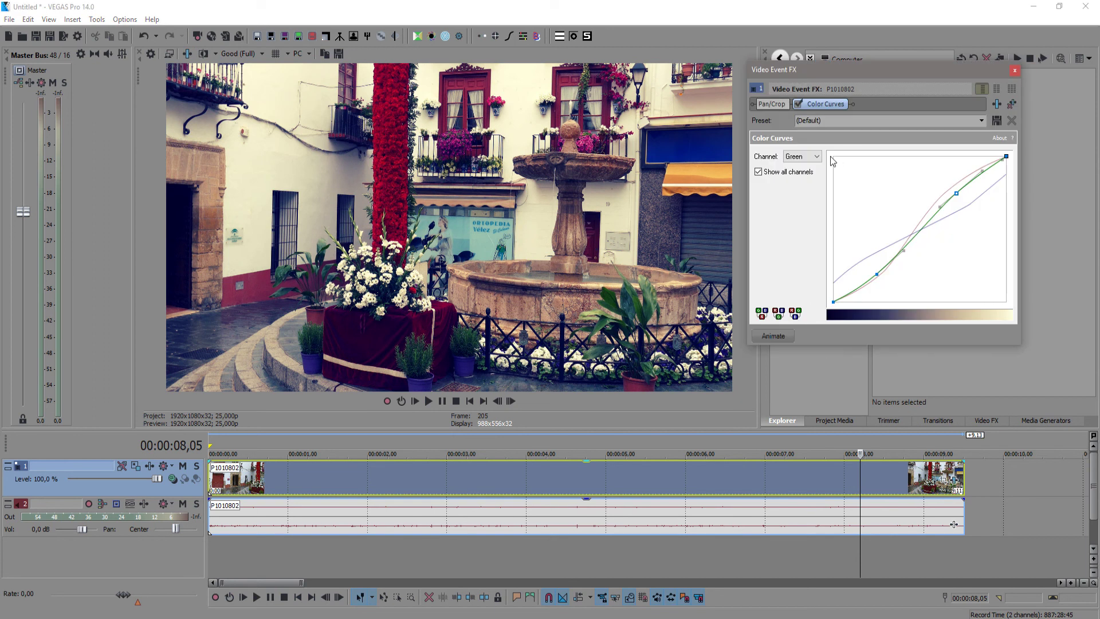
left_click(996, 104)
left_click(398, 369)
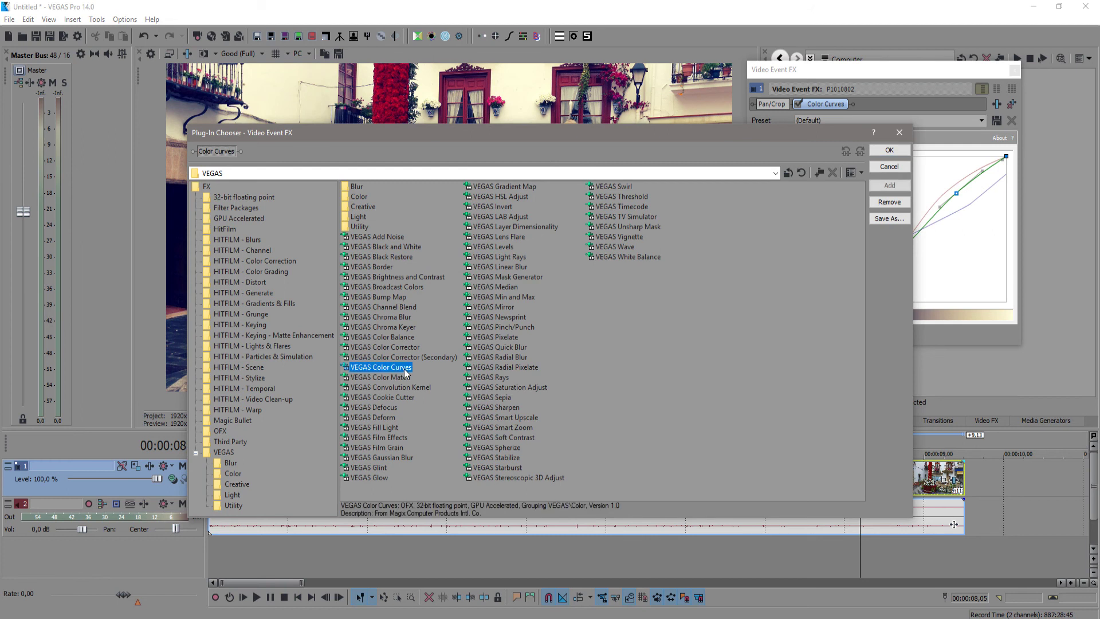
left_click(889, 185)
left_click(889, 150)
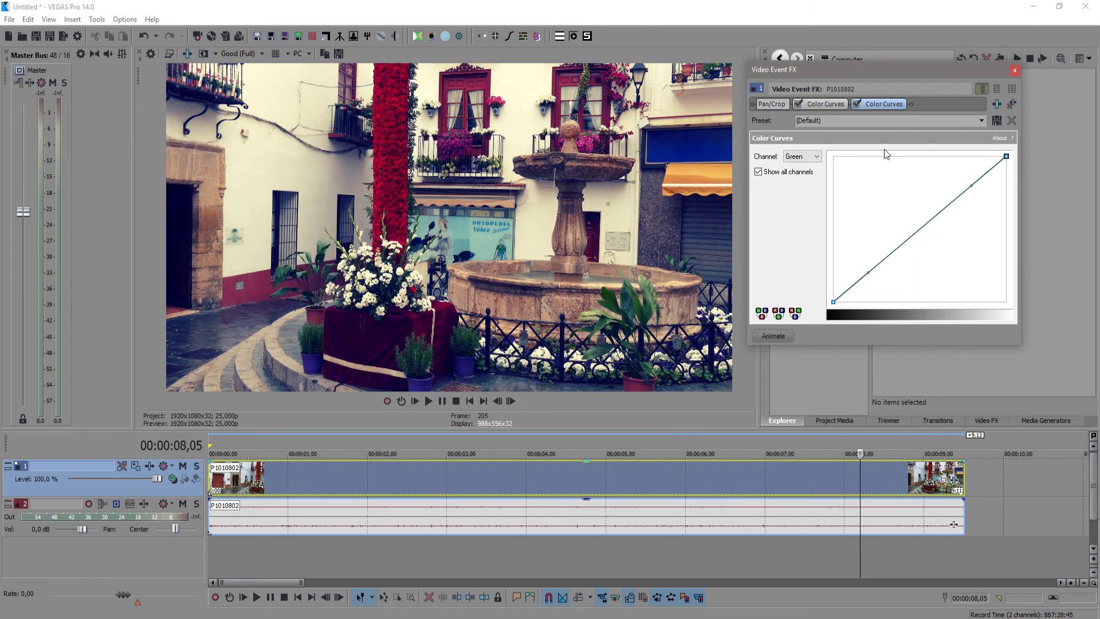
Lift the shadows slightly on the RGB curve of the second Color Curves effect using the black point's handle, and close the effect window
left_click(804, 157)
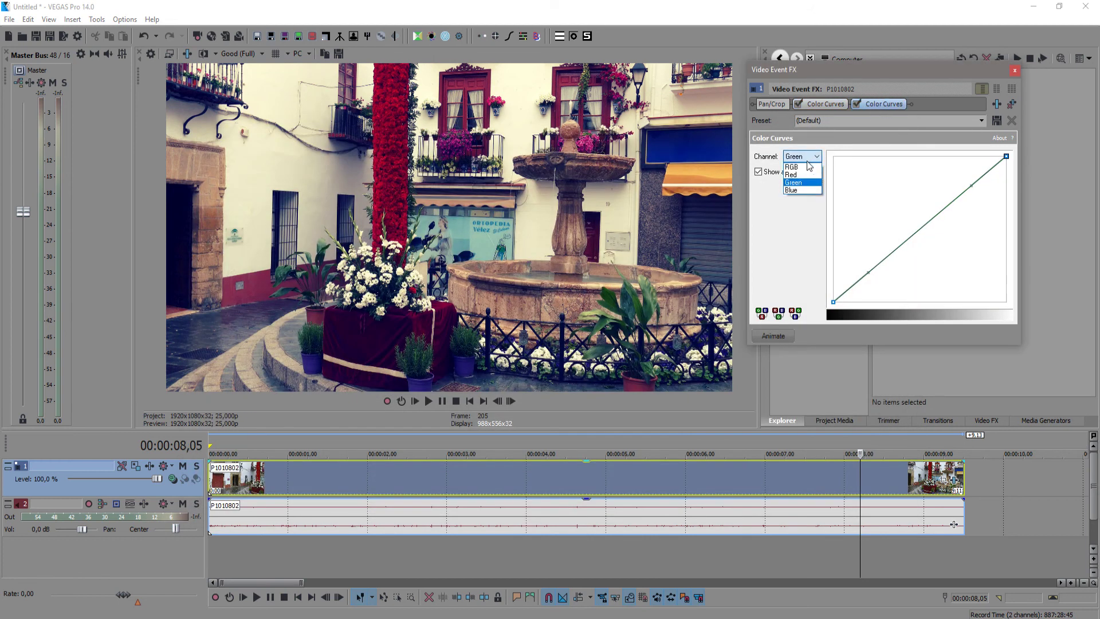
left_click(792, 167)
left_click(969, 187)
mouse_move(868, 272)
left_mouse_down()
mouse_move(855, 261)
mouse_move(857, 249)
mouse_move(865, 255)
left_mouse_up()
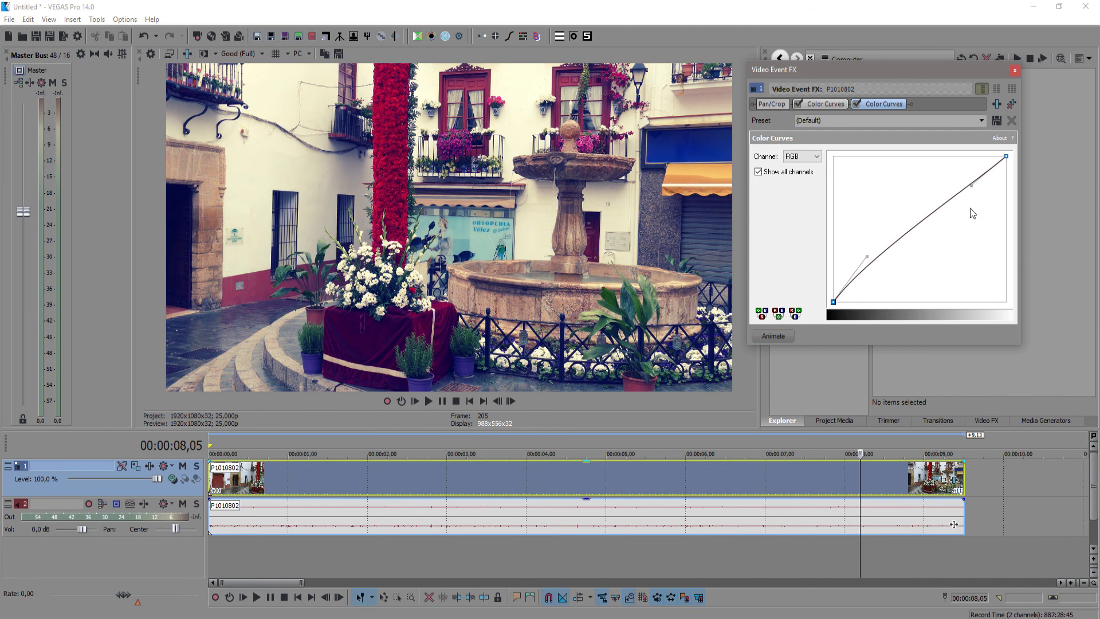
left_click(1014, 70)
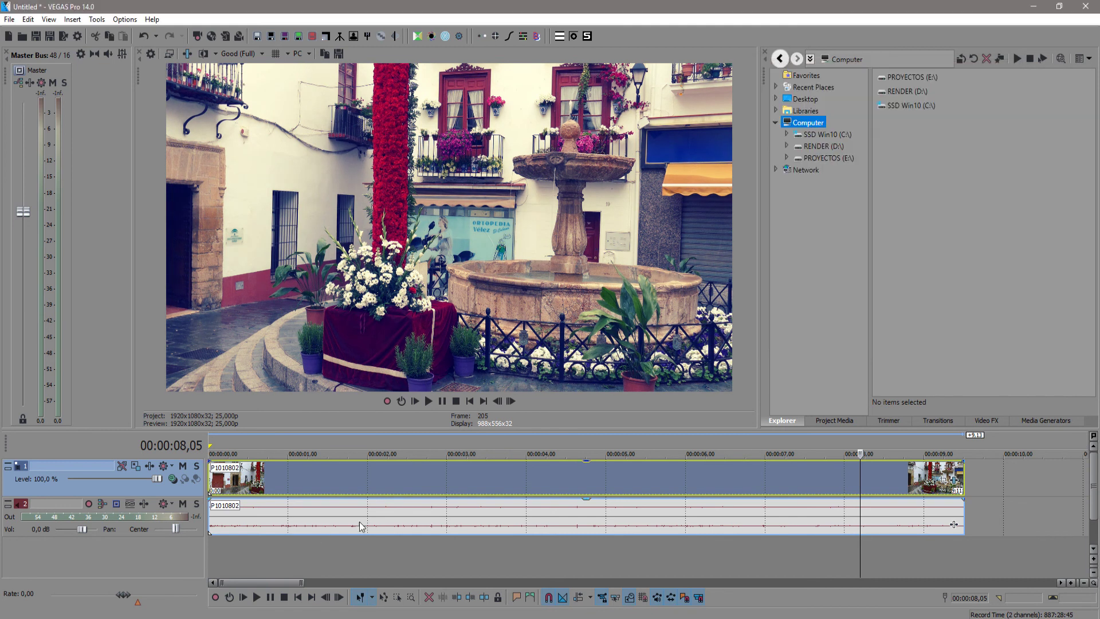
Compare the graded fountain shot at 00:00:08,06 with its original look and return the playhead to the start of the timeline
left_click(861, 479)
mouse_move(860, 478)
left_mouse_down()
mouse_move(828, 479)
mouse_move(847, 480)
left_mouse_up()
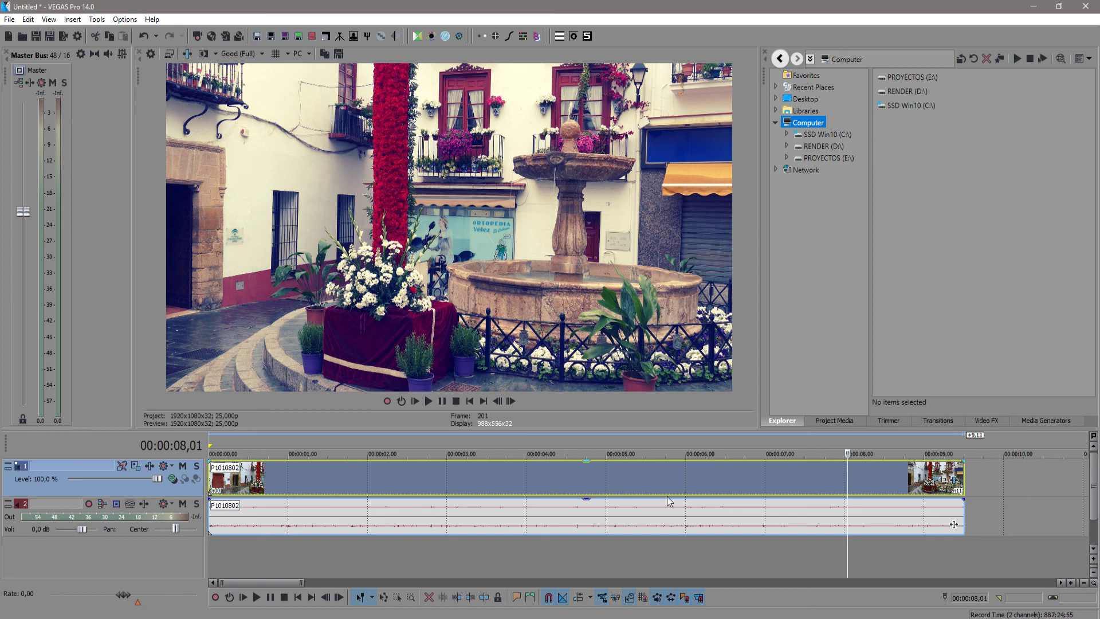
key("Right")
key("Right")
key("Right")
key("Right")
key("Right")
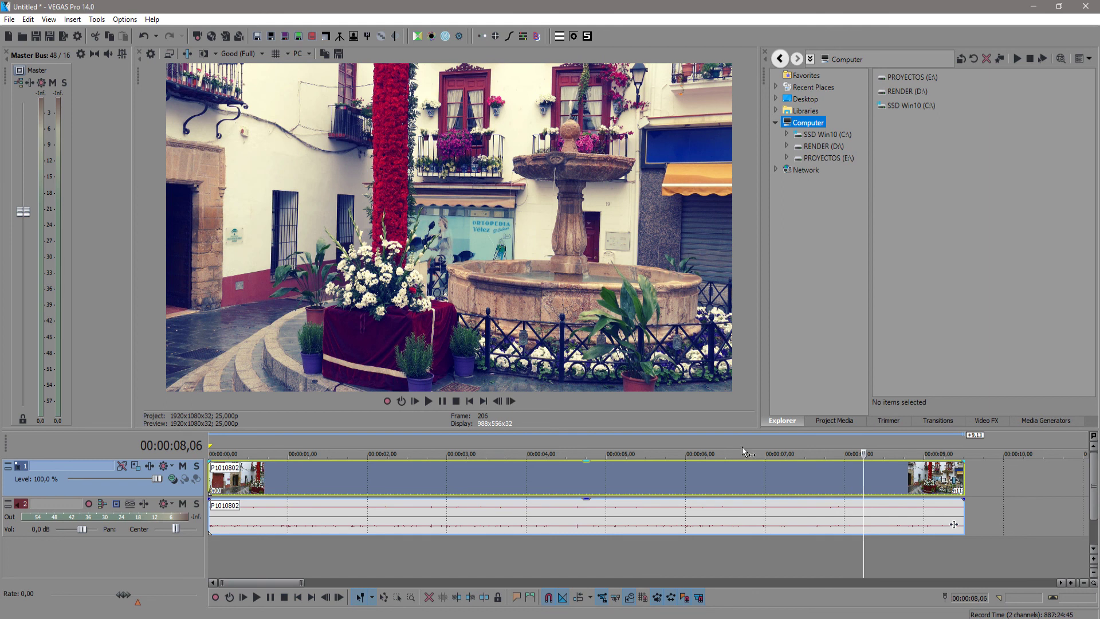
left_click(204, 53)
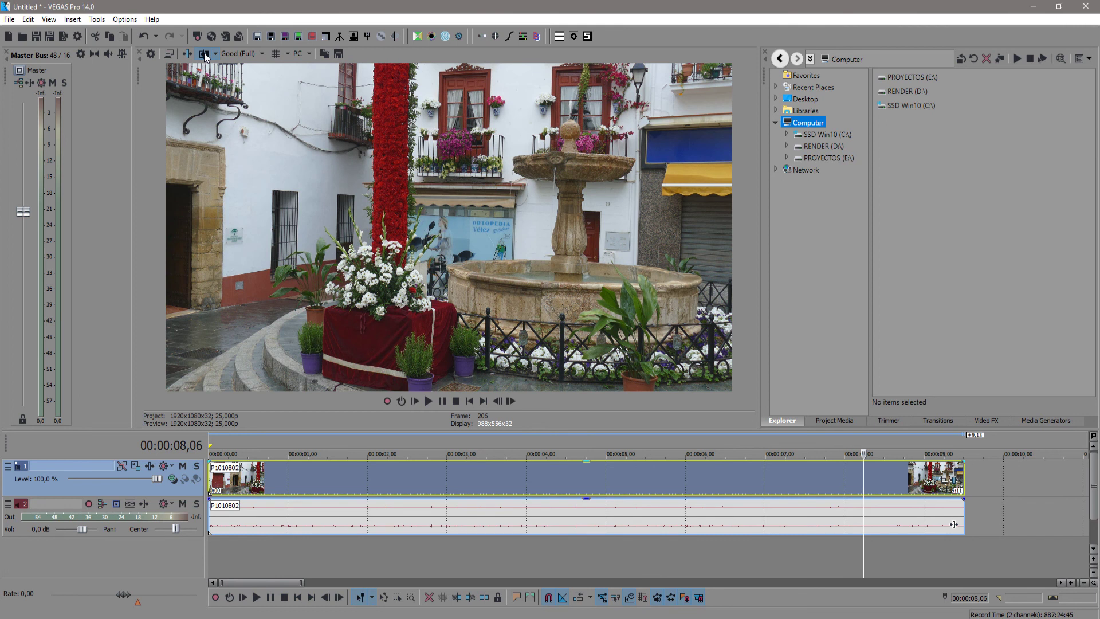
left_click(204, 53)
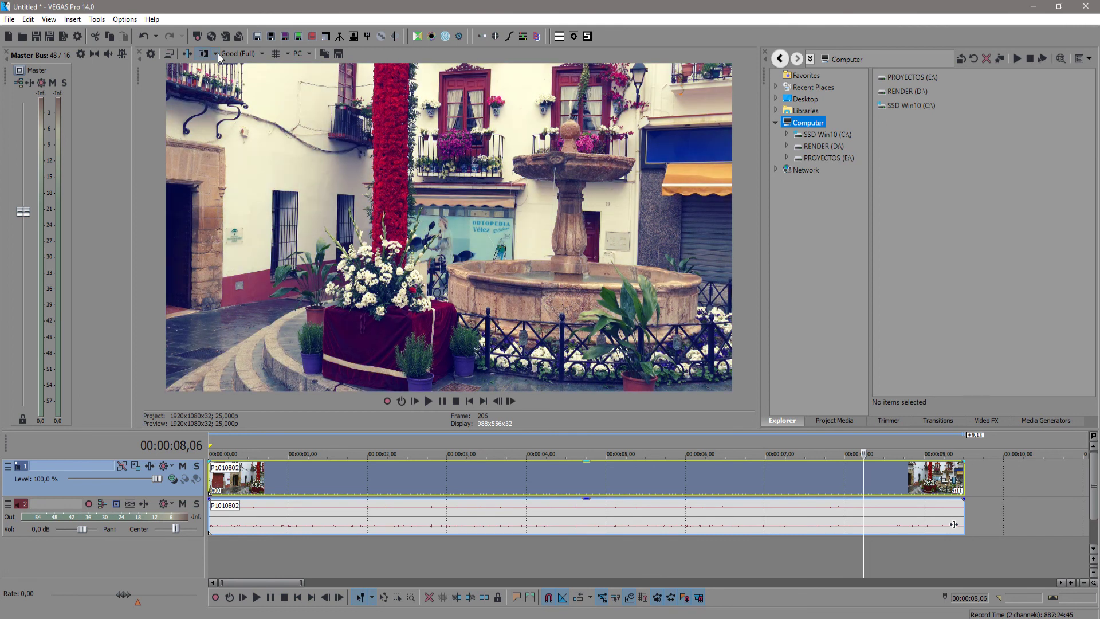
left_click_drag(864, 480, 198, 511)
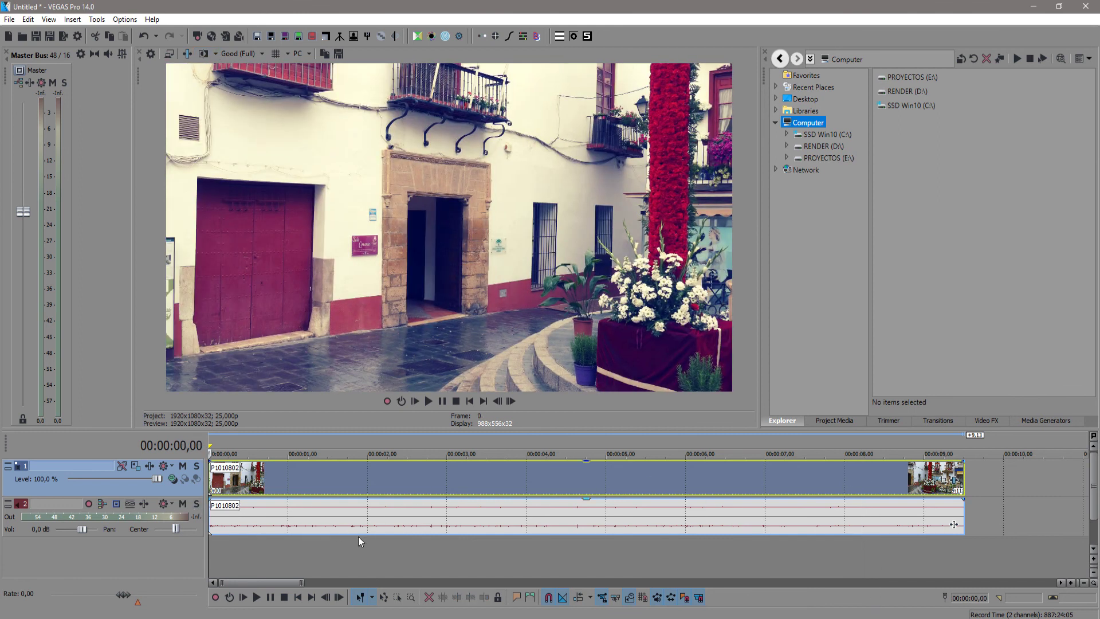